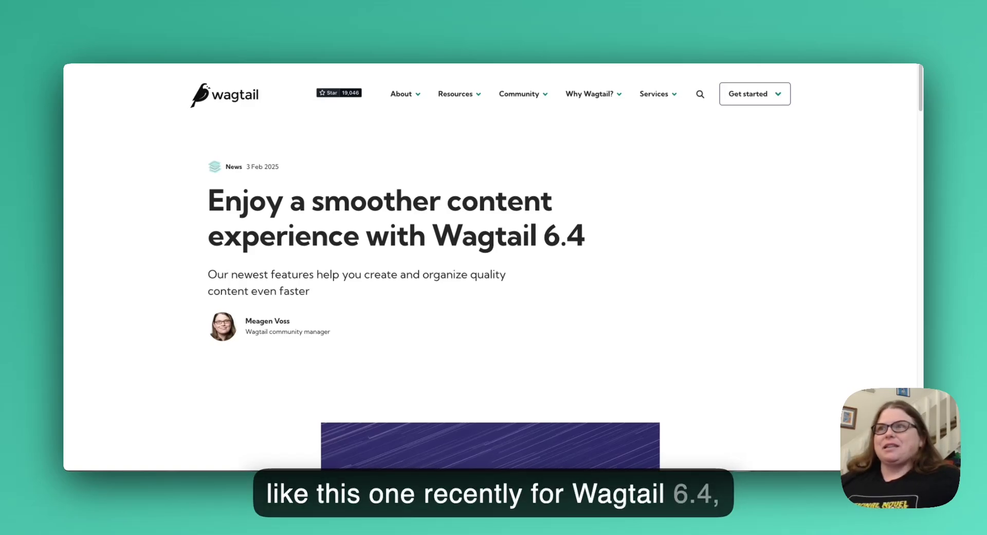
# - Scroll the wagtail.org blog post down to its 'Ready to try Wagtail?' CTA and 'You might also like' posts
pyautogui.scroll(-4, 491, 267)
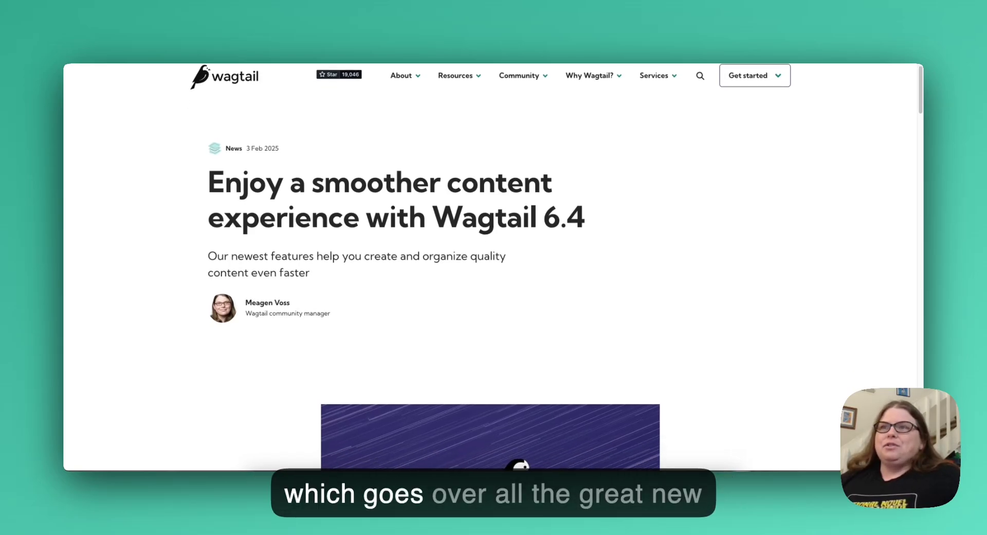
pyautogui.scroll(-8, 491, 268)
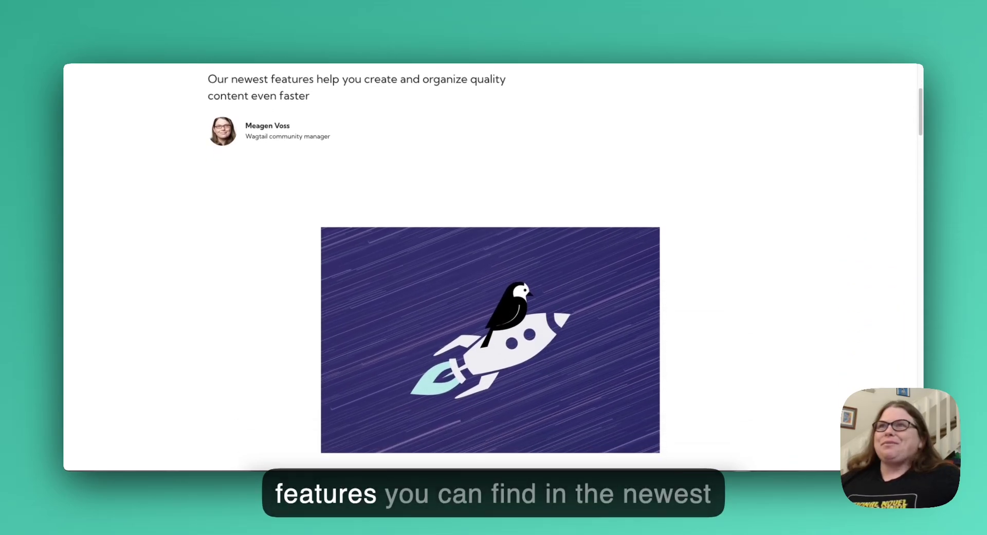
pyautogui.scroll(4, 491, 268)
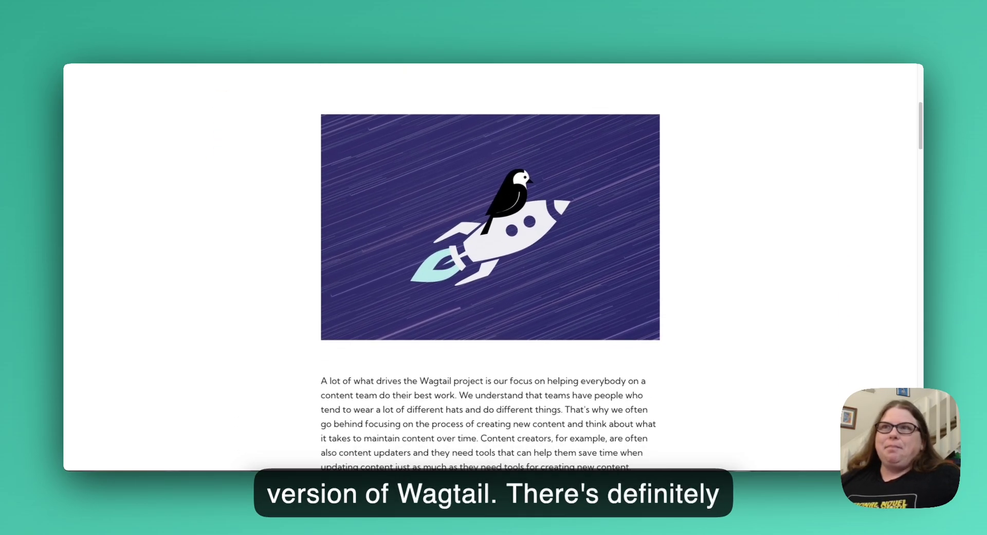
pyautogui.scroll(-1, 491, 268)
pyautogui.scroll(-10, 491, 268)
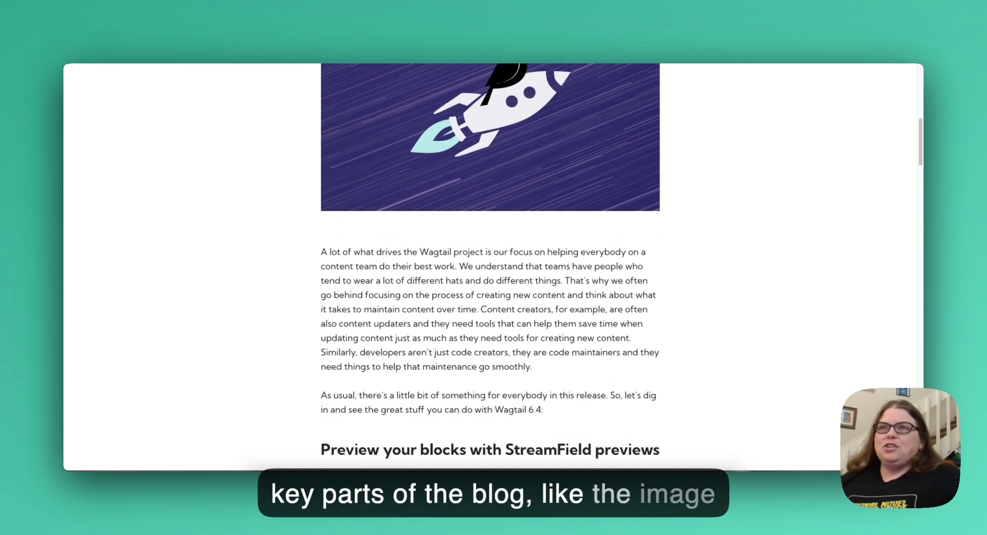
pyautogui.scroll(-9, 491, 267)
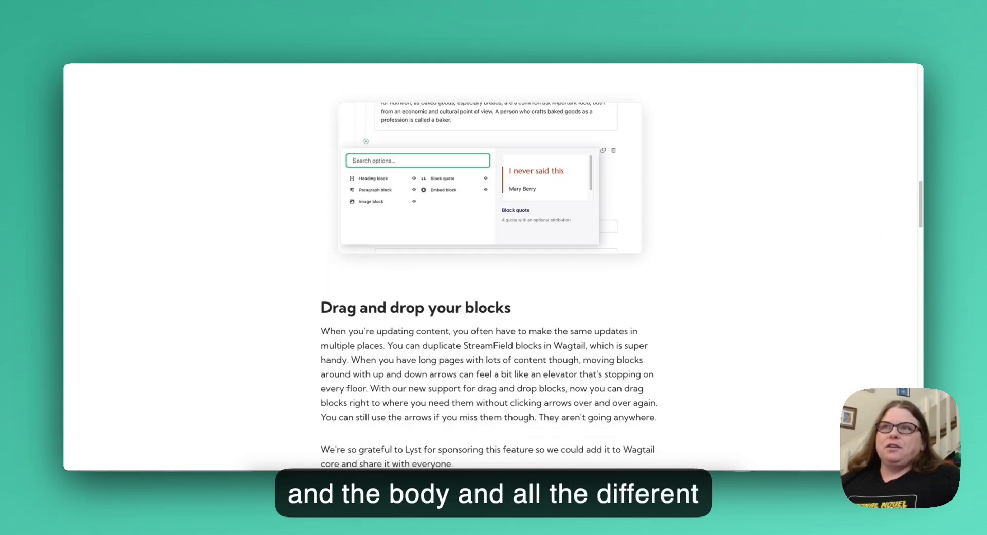
pyautogui.scroll(-11, 491, 268)
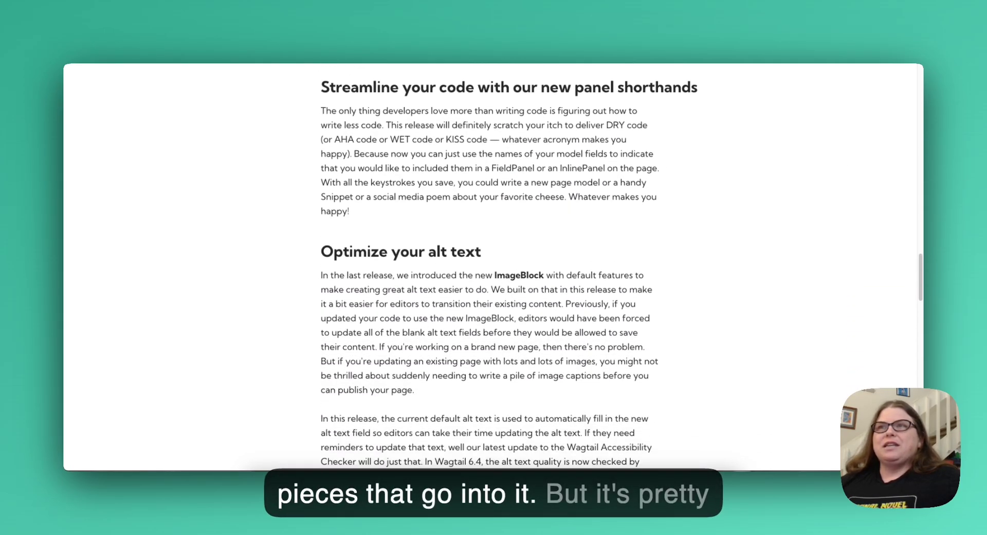
pyautogui.scroll(-10, 491, 268)
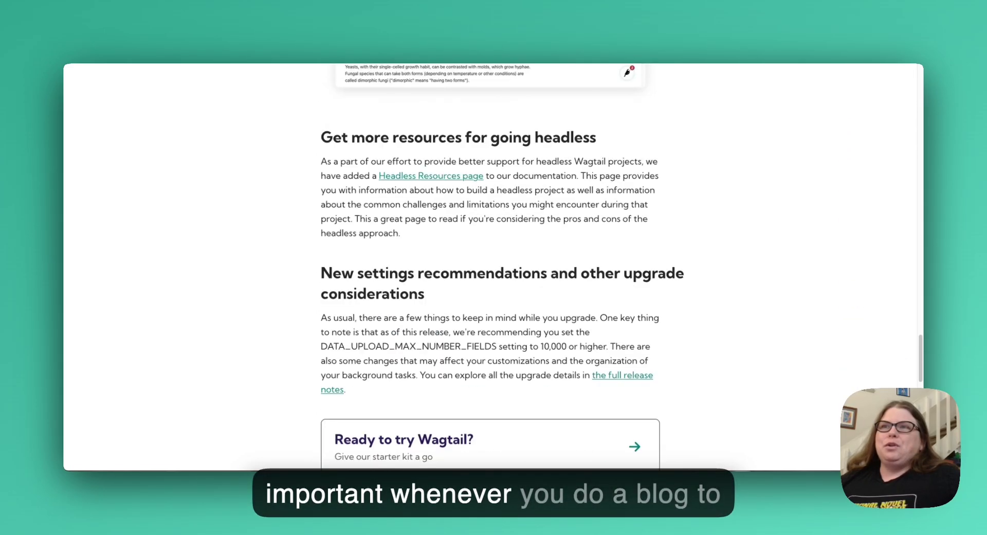
pyautogui.scroll(-2, 491, 267)
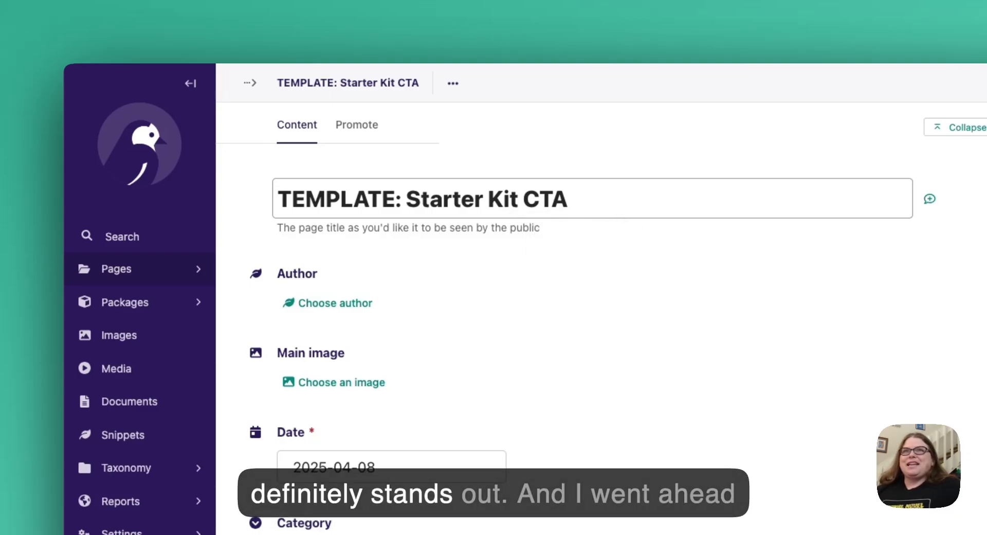
# - Scroll the template page editor down to the Body's Standalone CTA block
pyautogui.scroll(-3, 583, 334)
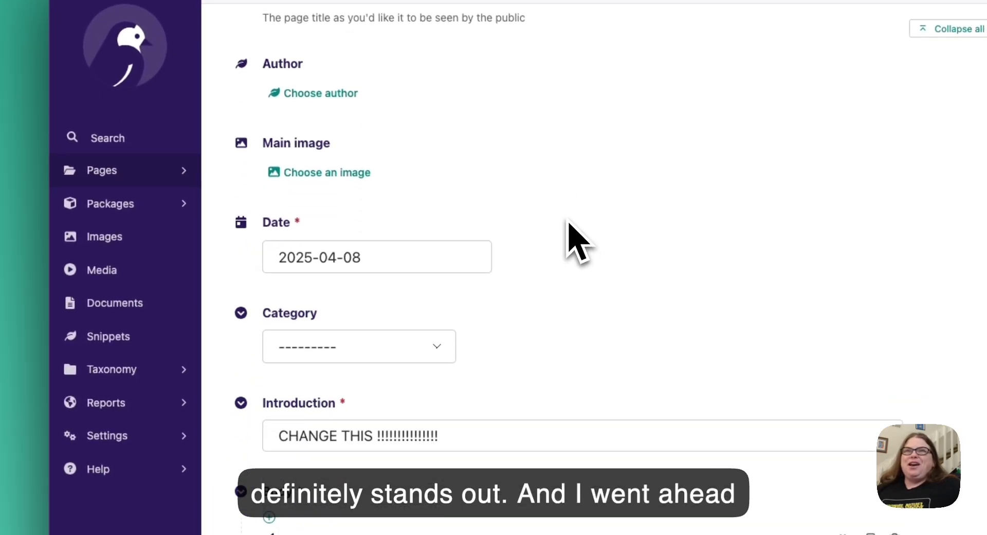
pyautogui.scroll(-5, 567, 220)
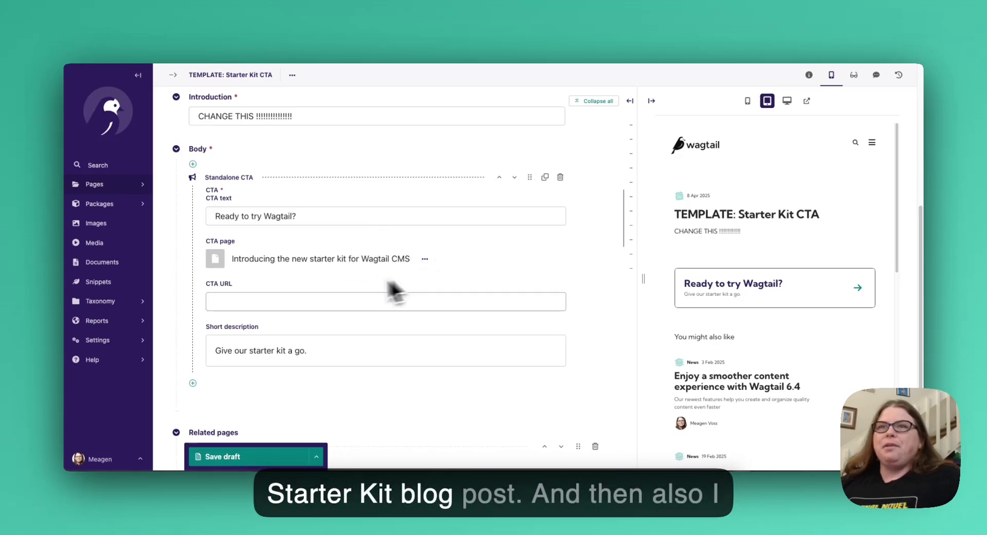
pyautogui.scroll(-5, 351, 304)
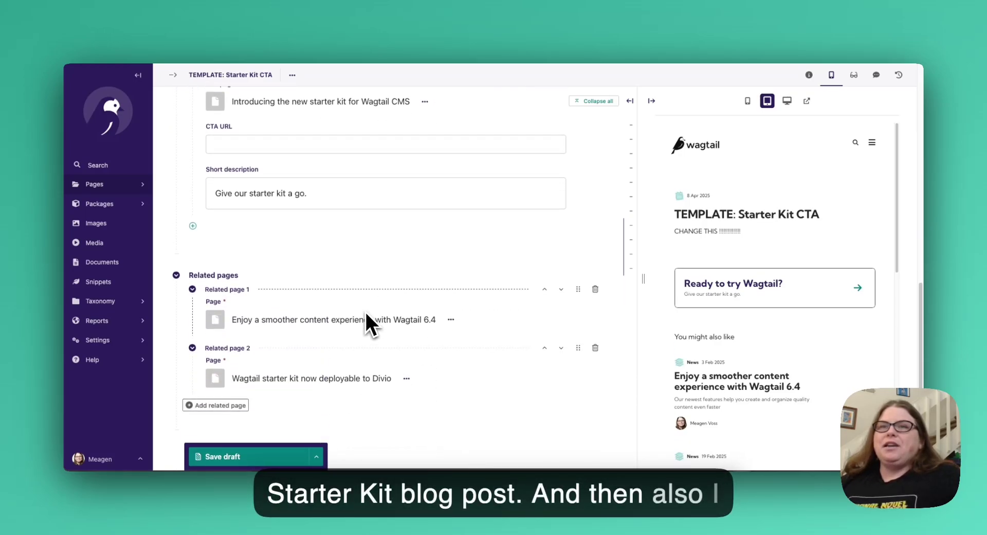
pyautogui.scroll(-3, 721, 306)
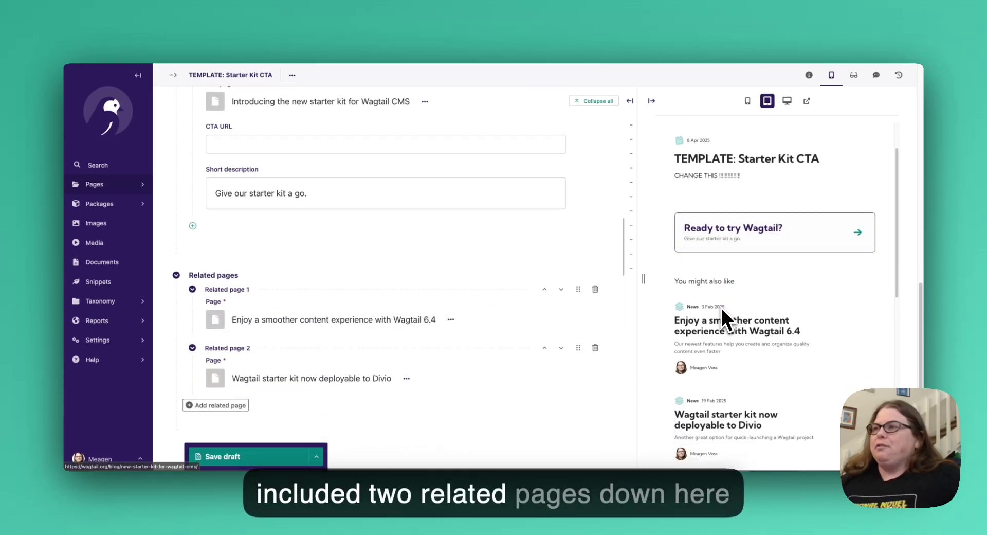
pyautogui.scroll(-2, 720, 306)
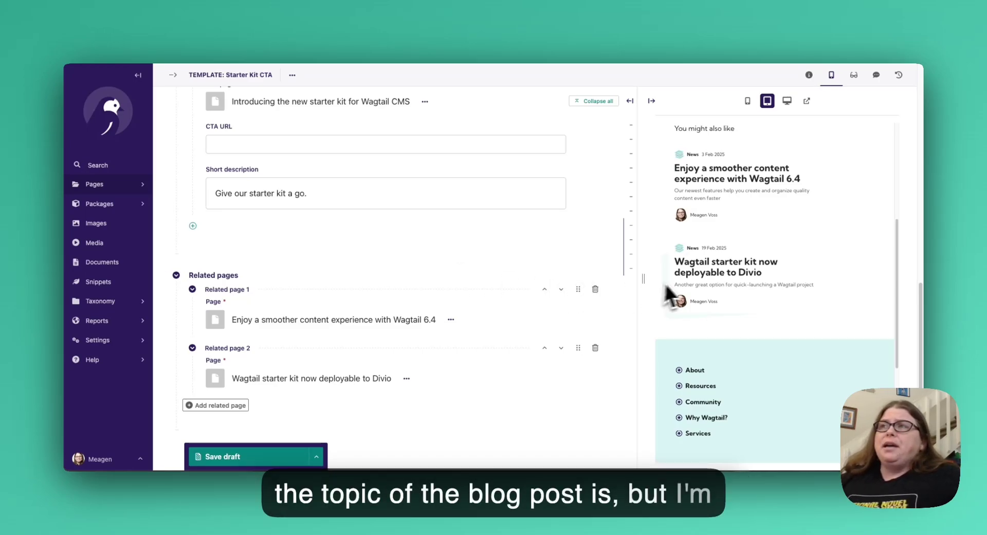
pyautogui.scroll(1, 745, 265)
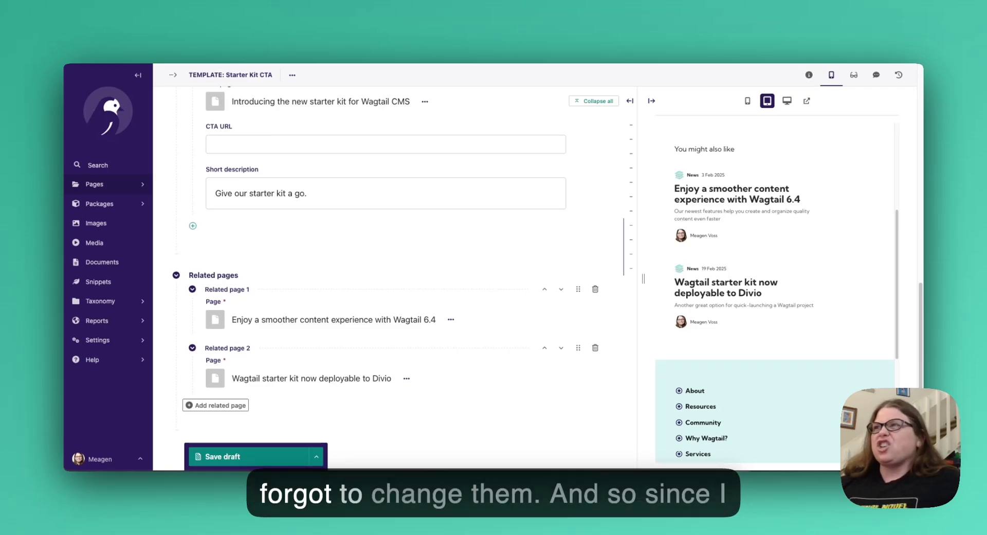
pyautogui.scroll(5, 806, 273)
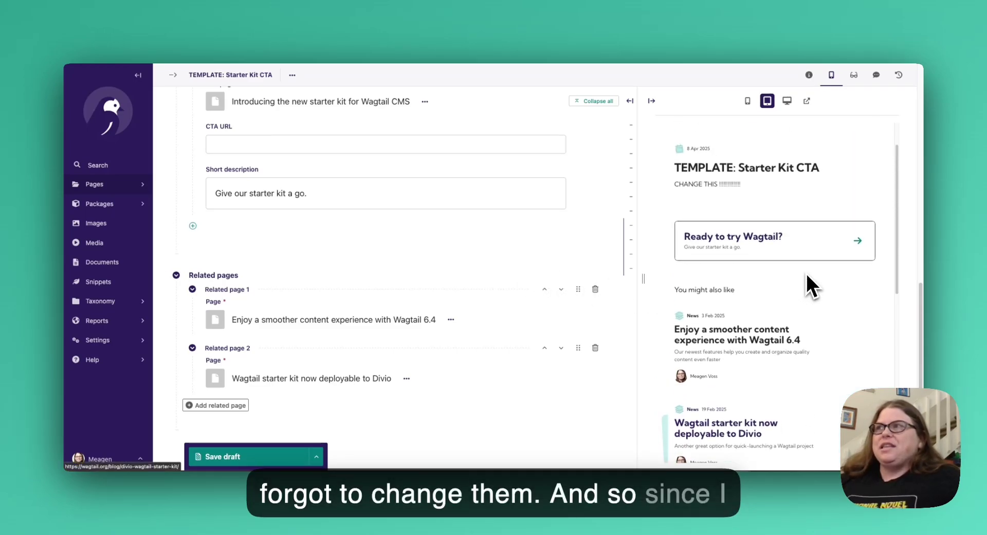
# - Return to the Latest chirps page listing, with TEMPLATE: Starter Kit CTA at the top
pyautogui.scroll(10, 278, 201)
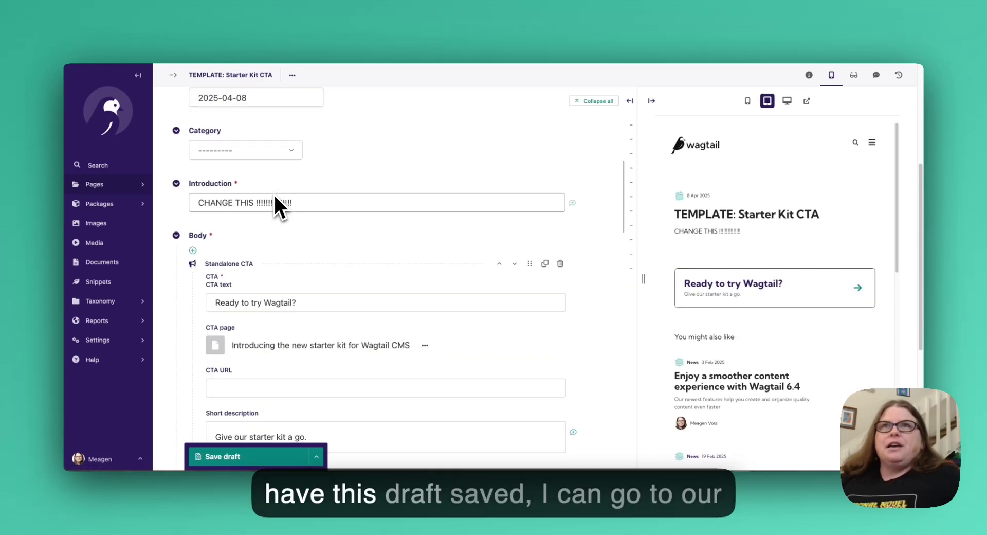
pyautogui.moveTo(194, 84)
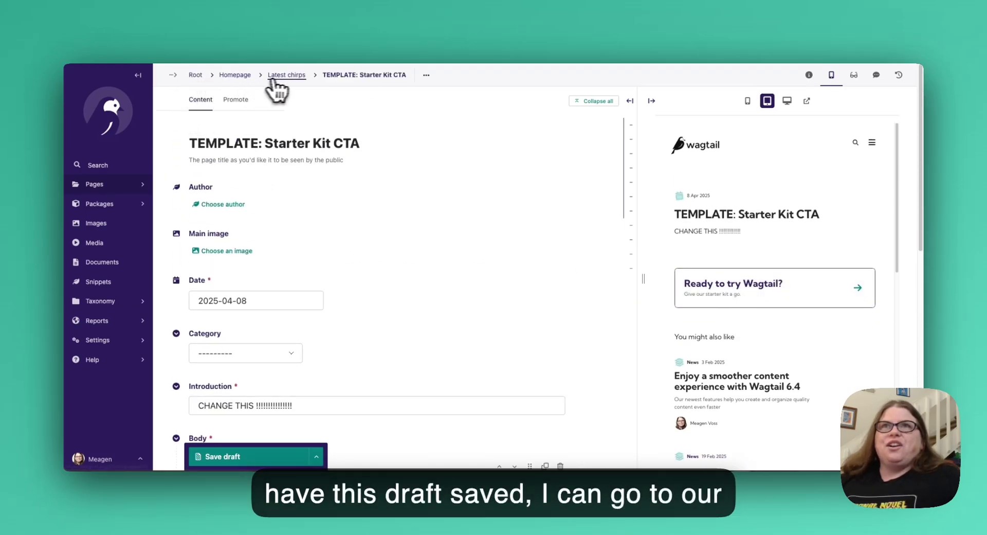
pyautogui.click(290, 75)
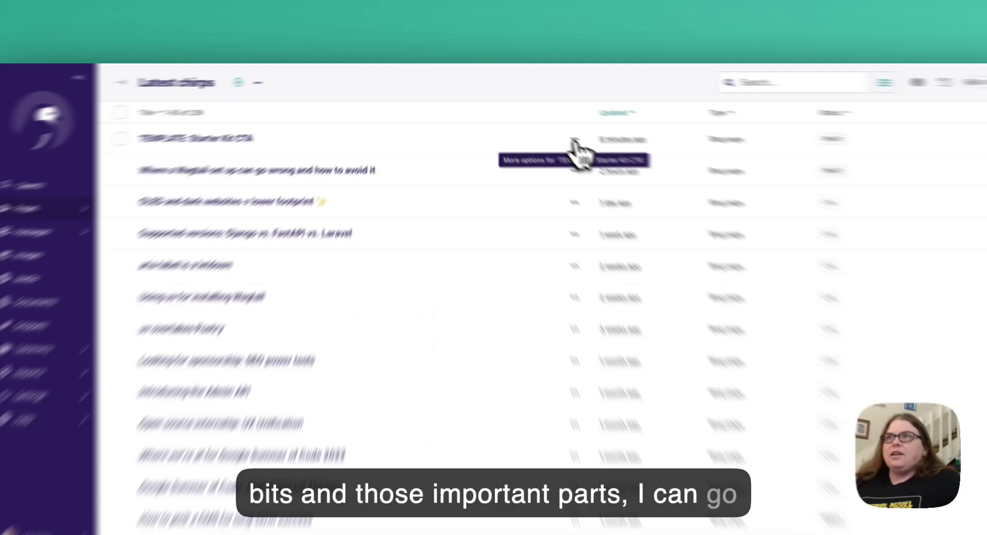
# - Start copying TEMPLATE: Starter Kit CTA and retitle the copy 'Wagtails are awesome!'
pyautogui.click(550, 127)
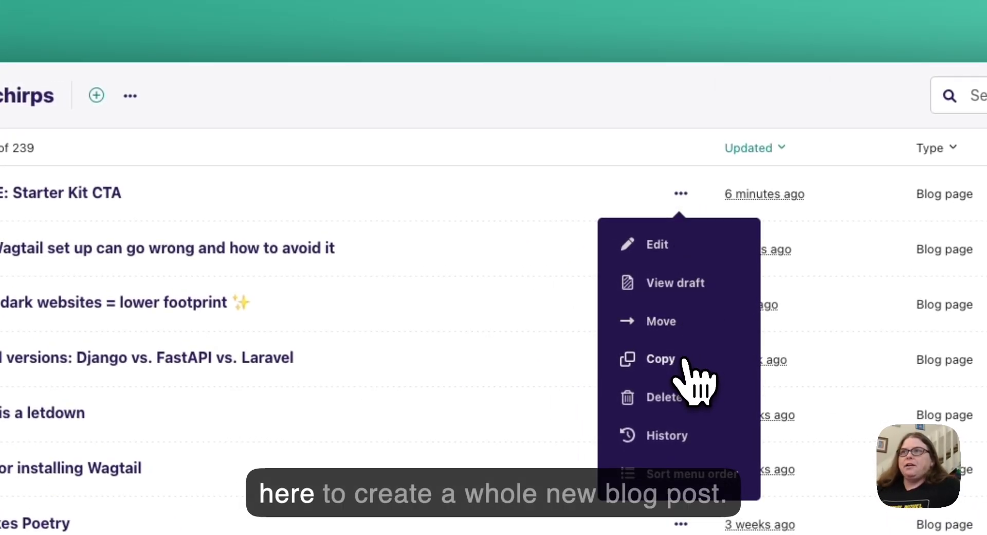
pyautogui.click(687, 364)
pyautogui.moveTo(538, 230); pyautogui.dragTo(241, 210)
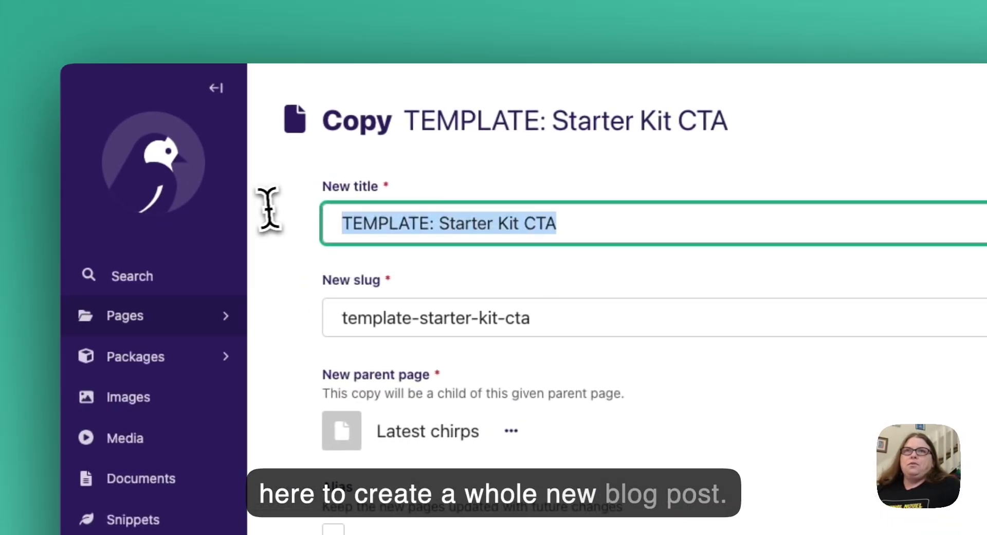
pyautogui.write('Wagt')
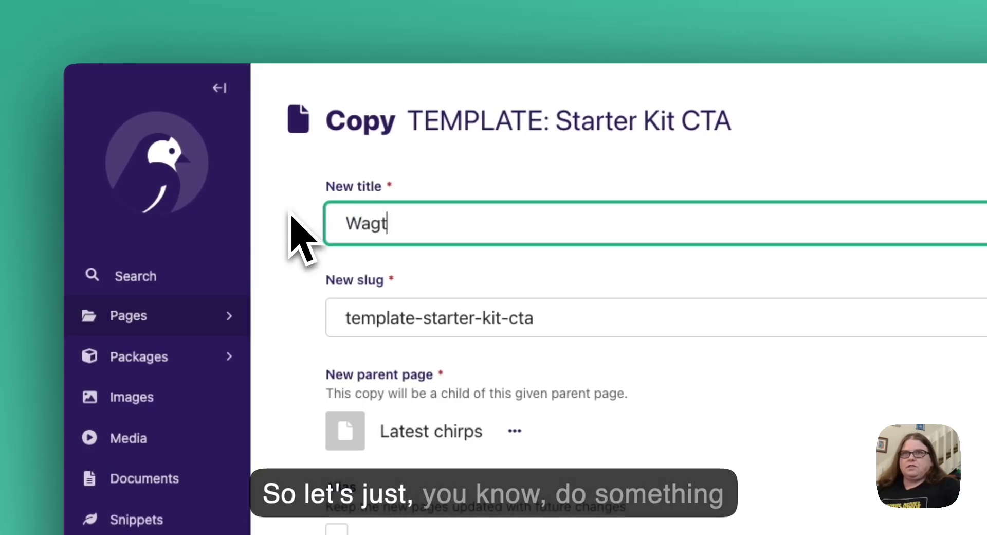
pyautogui.write('ails are ')
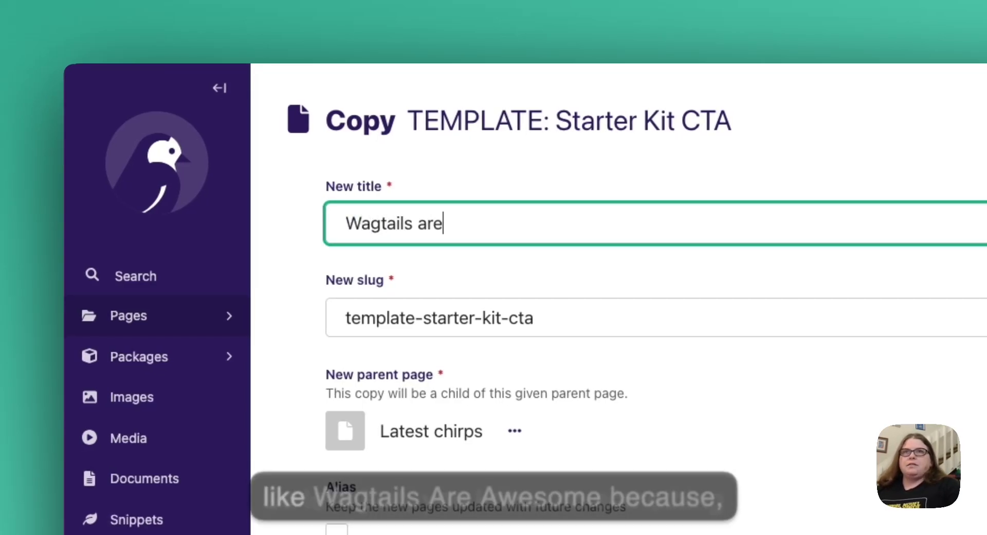
pyautogui.write('awesome!')
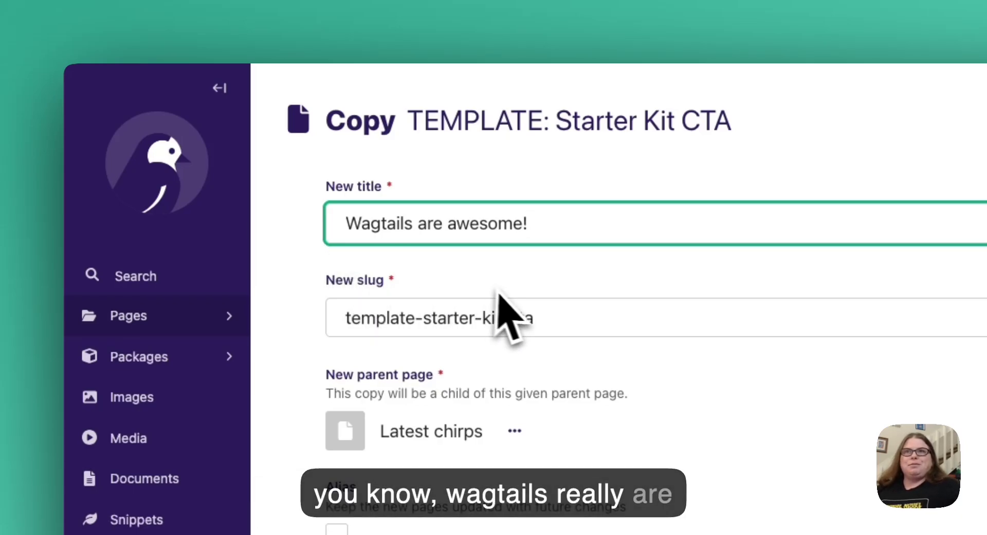
# - Set the copy's slug to wagtails-are-awesome and create the copied page
pyautogui.moveTo(537, 316); pyautogui.dragTo(322, 304)
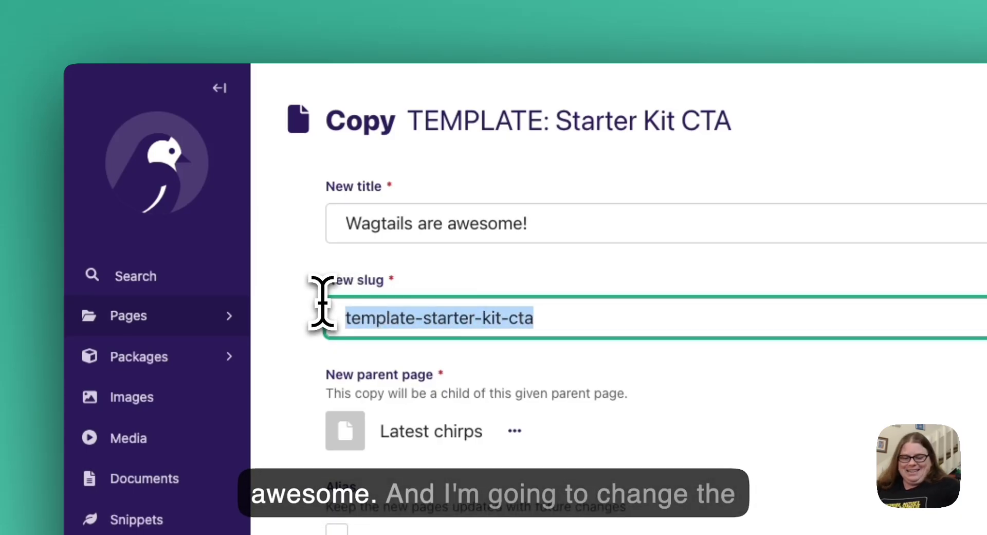
pyautogui.write('wagtails')
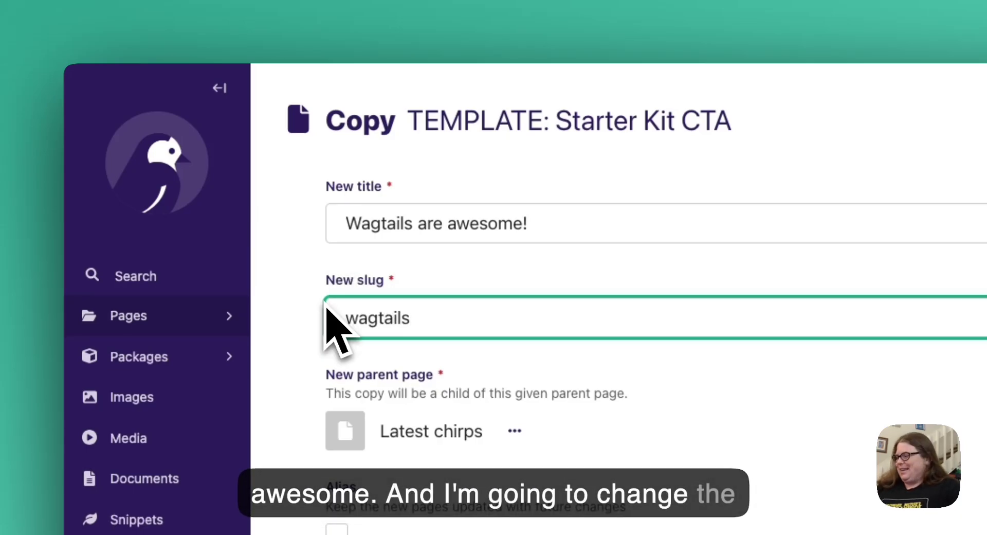
pyautogui.write('-are-aw')
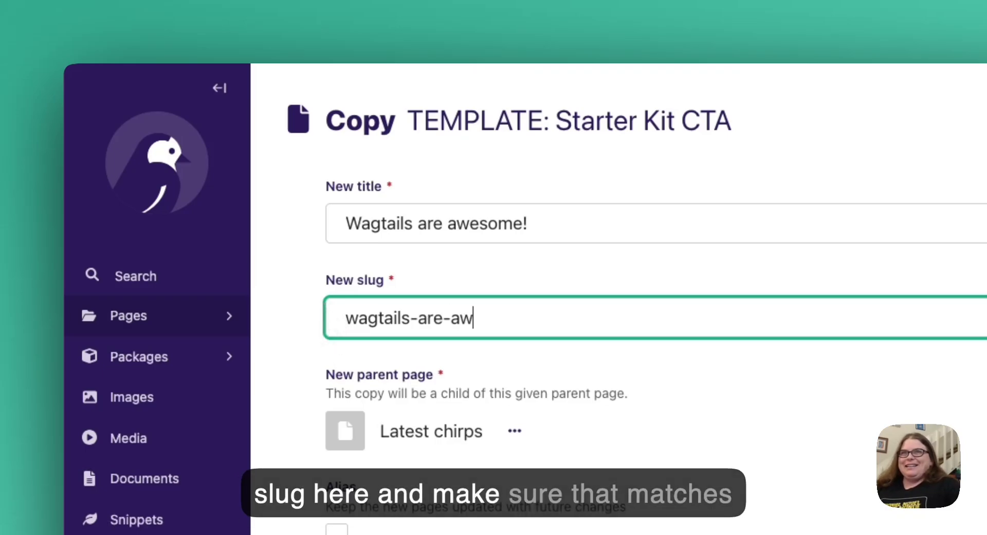
pyautogui.write('esomne')
pyautogui.press('BackSpace')
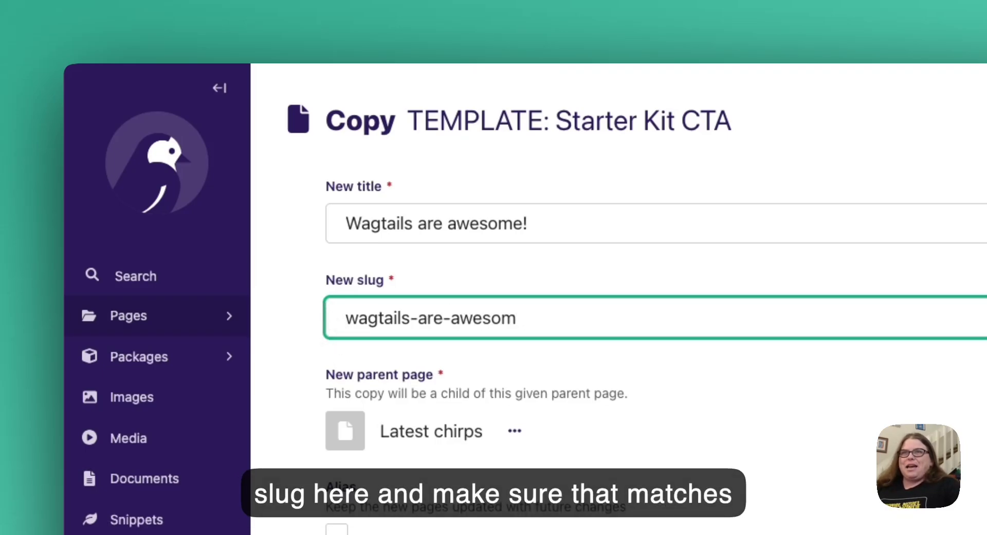
pyautogui.write('e')
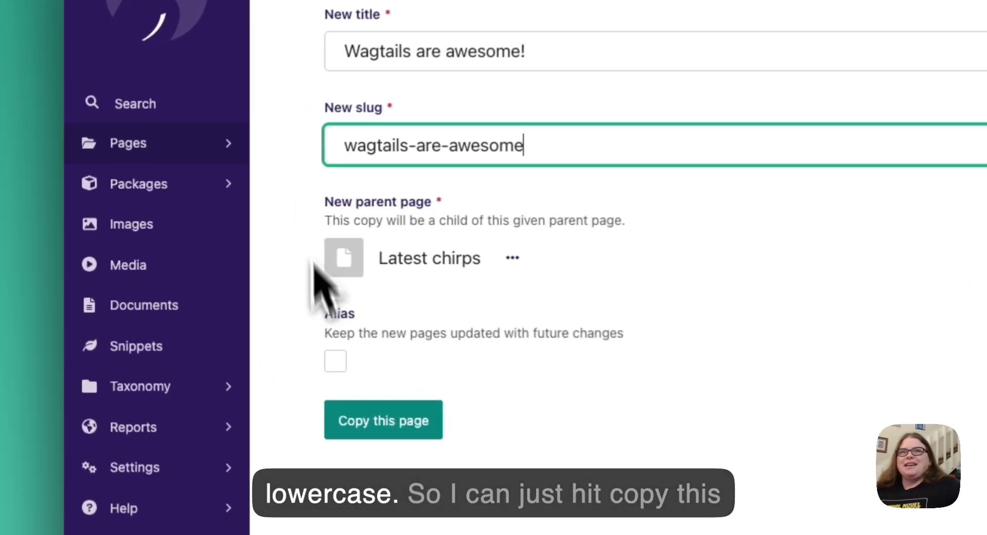
pyautogui.click(227, 315)
pyautogui.click(411, 414)
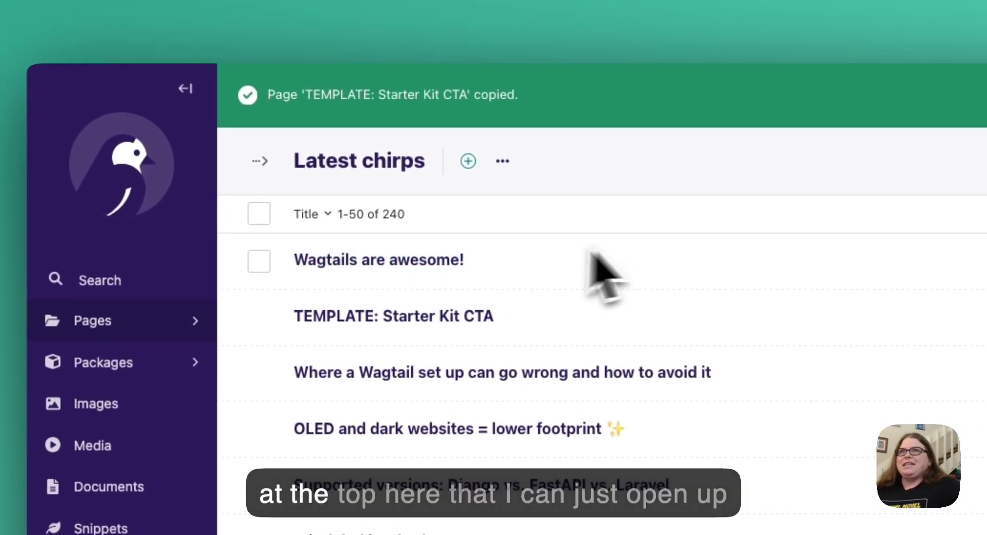
# - Open the 'Wagtails are awesome!' draft and check the carried-over CTA in its preview
pyautogui.click(427, 260)
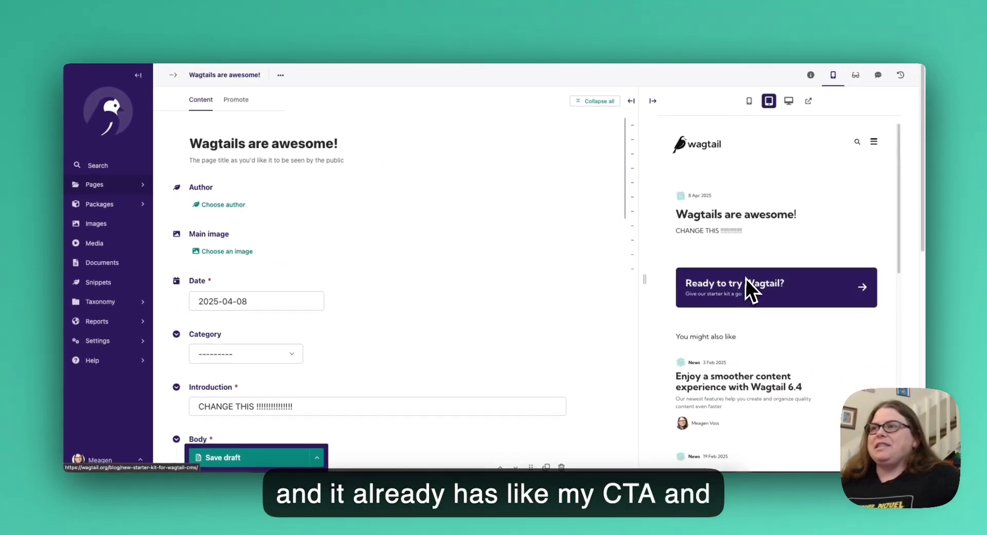
pyautogui.scroll(-5, 746, 279)
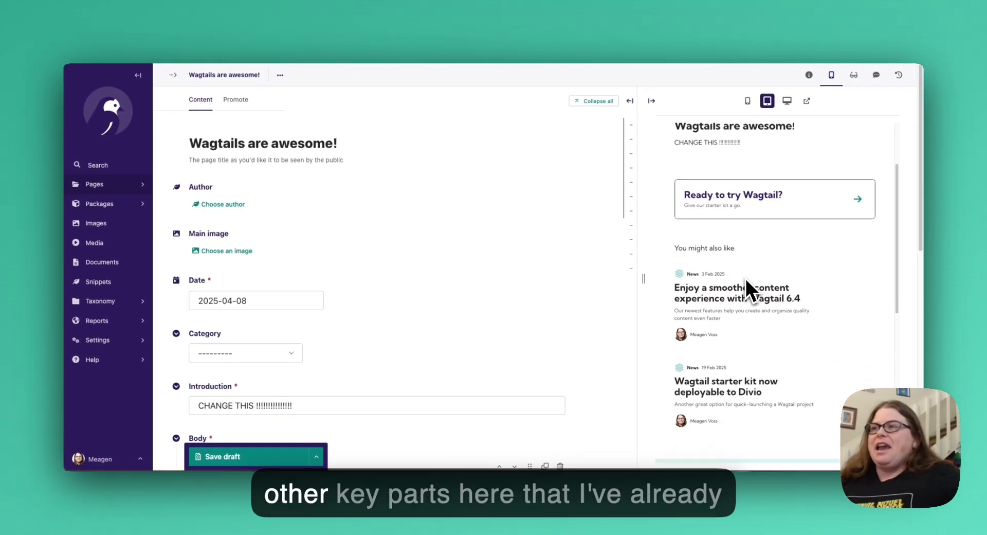
pyautogui.scroll(5, 746, 291)
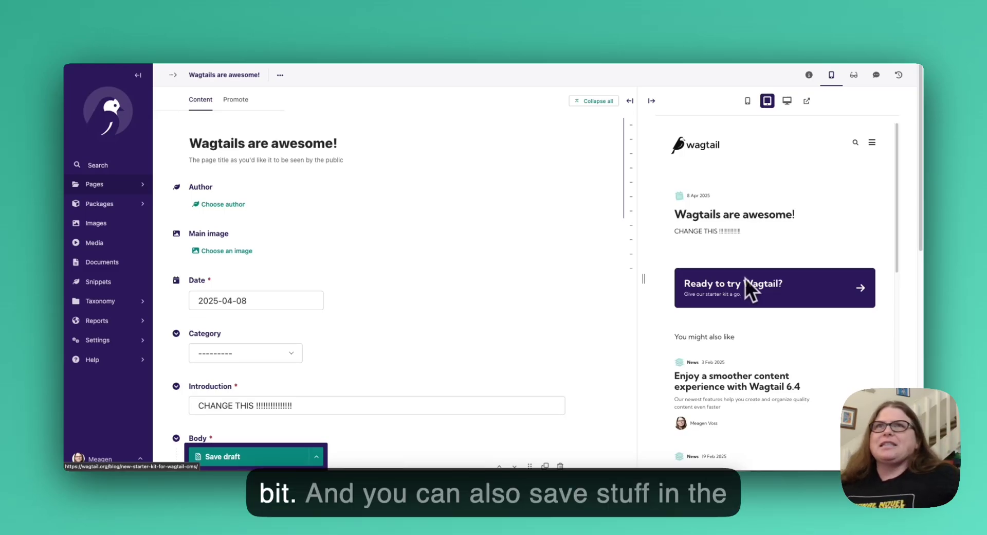
# - Show the draft's Promote settings to check its slug wagtails-are-awesome
pyautogui.click(240, 100)
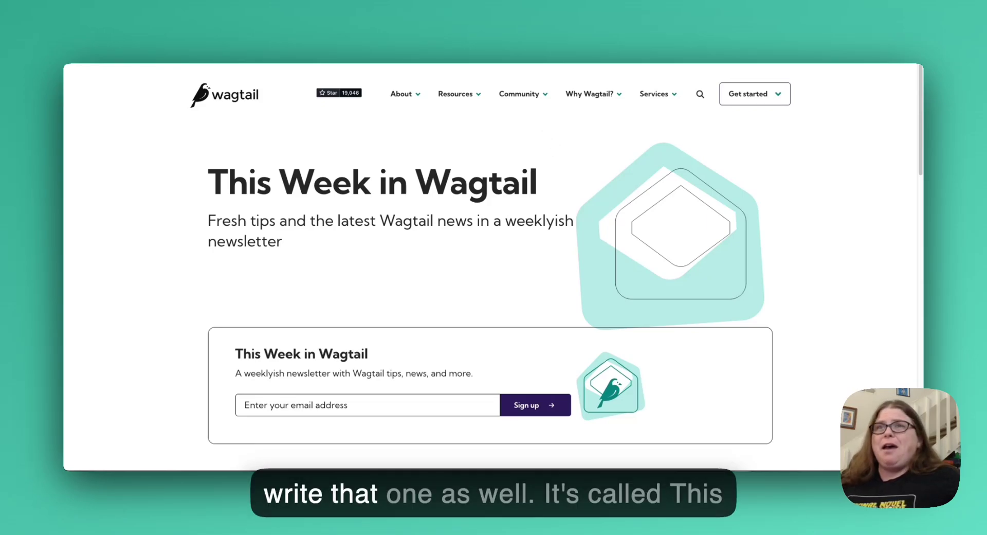
pyautogui.scroll(-2, 491, 288)
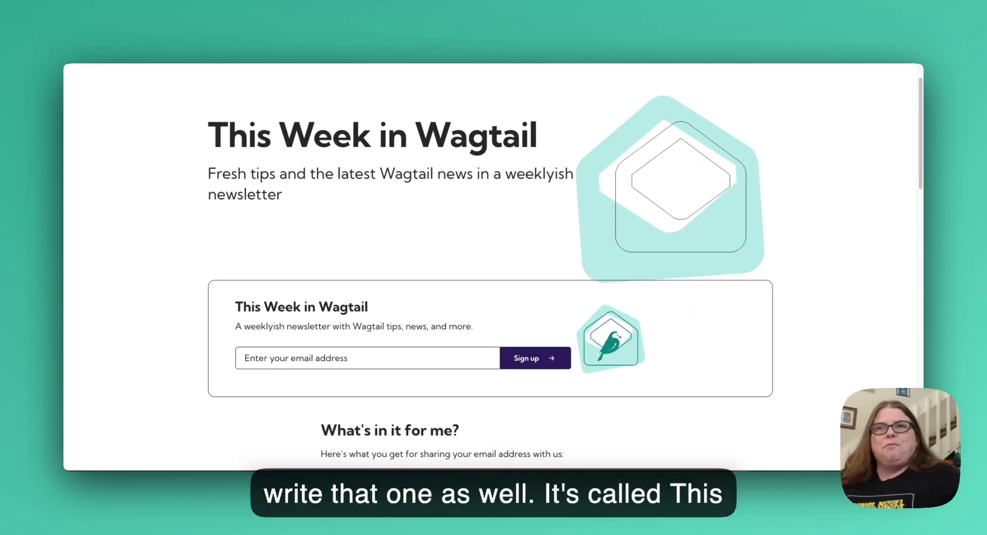
pyautogui.scroll(2, 491, 268)
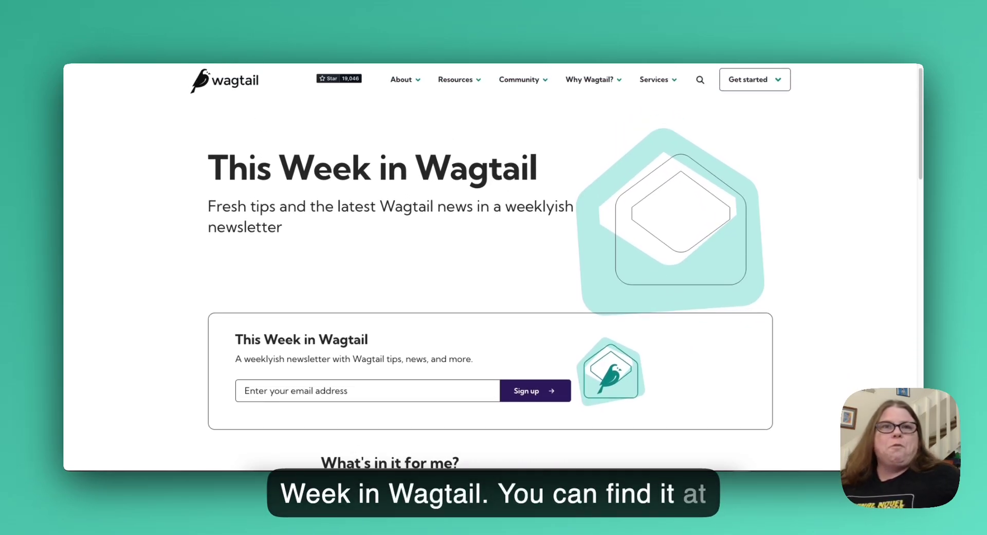